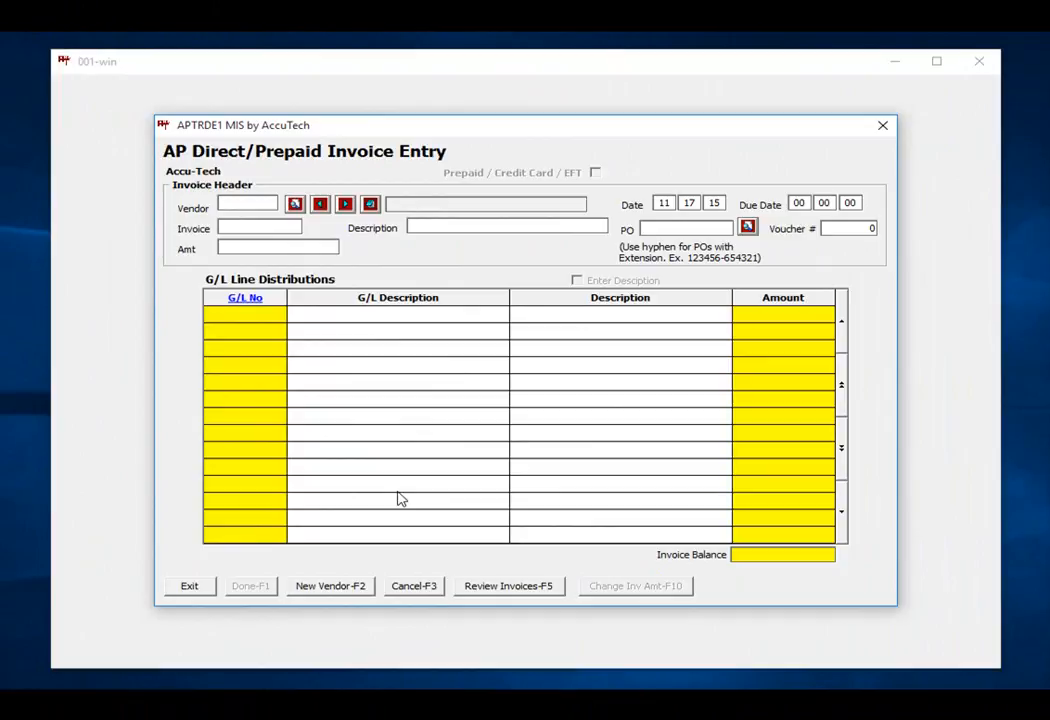
# - Look up County of Tammany as the invoice's vendor and designate the invoice as paid by direct deposit
pyautogui.click(294, 204)
pyautogui.write('cou')
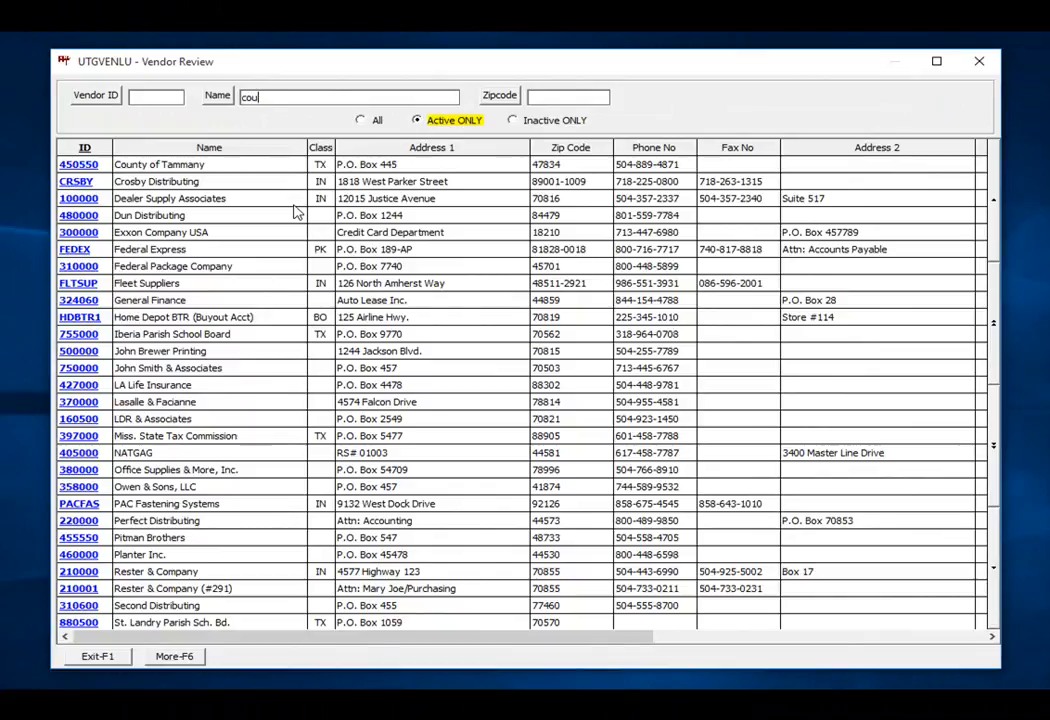
pyautogui.press('Return')
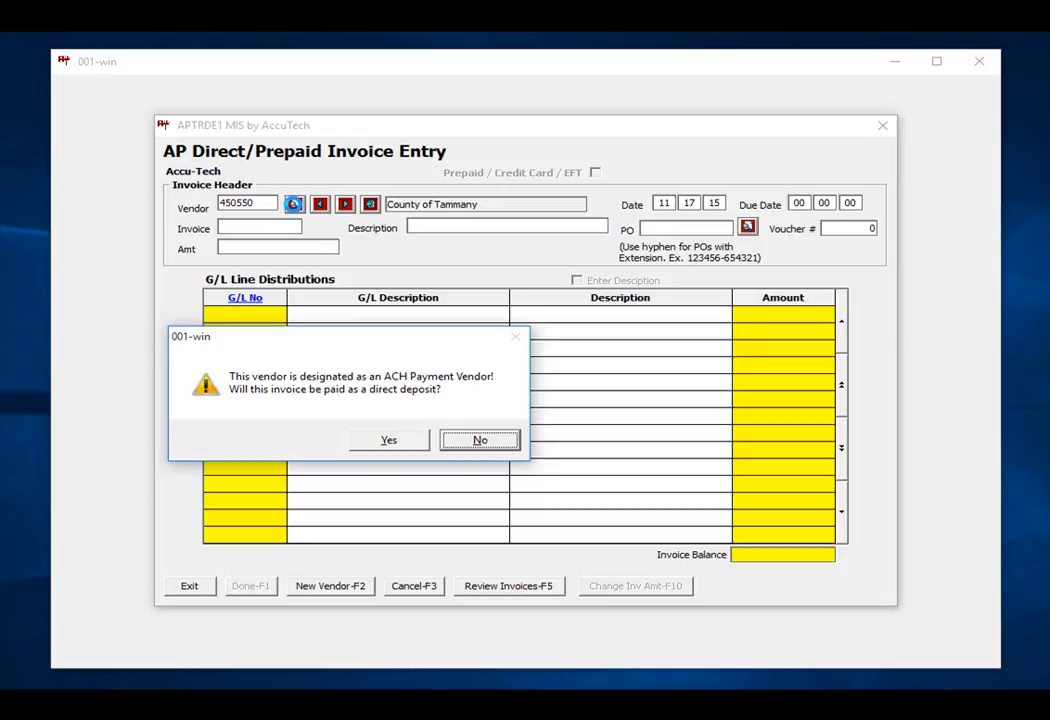
pyautogui.press('Left')
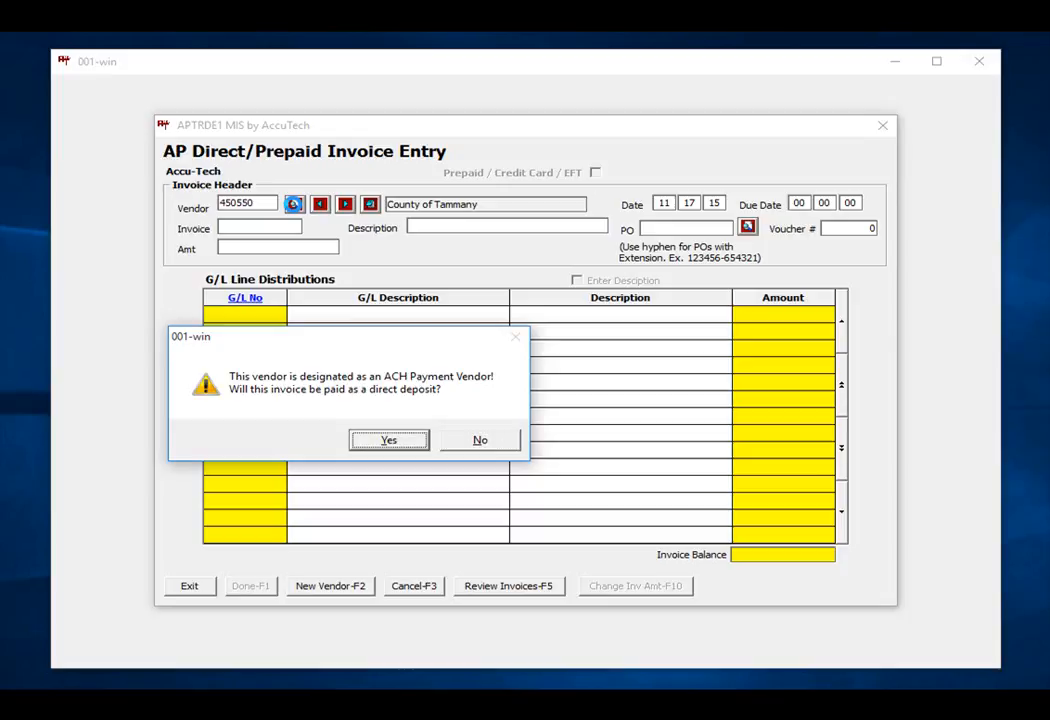
pyautogui.press('Return')
# - Accept the default dates and enter invoice number 454151 with the description "Sales Taxes"
pyautogui.press('Return')
pyautogui.press('Return')
pyautogui.press('Return')
pyautogui.press('Return')
pyautogui.press('Return')
pyautogui.press('Return')
pyautogui.write('454151')
pyautogui.press('Return')
pyautogui.write('Sales Taxes')
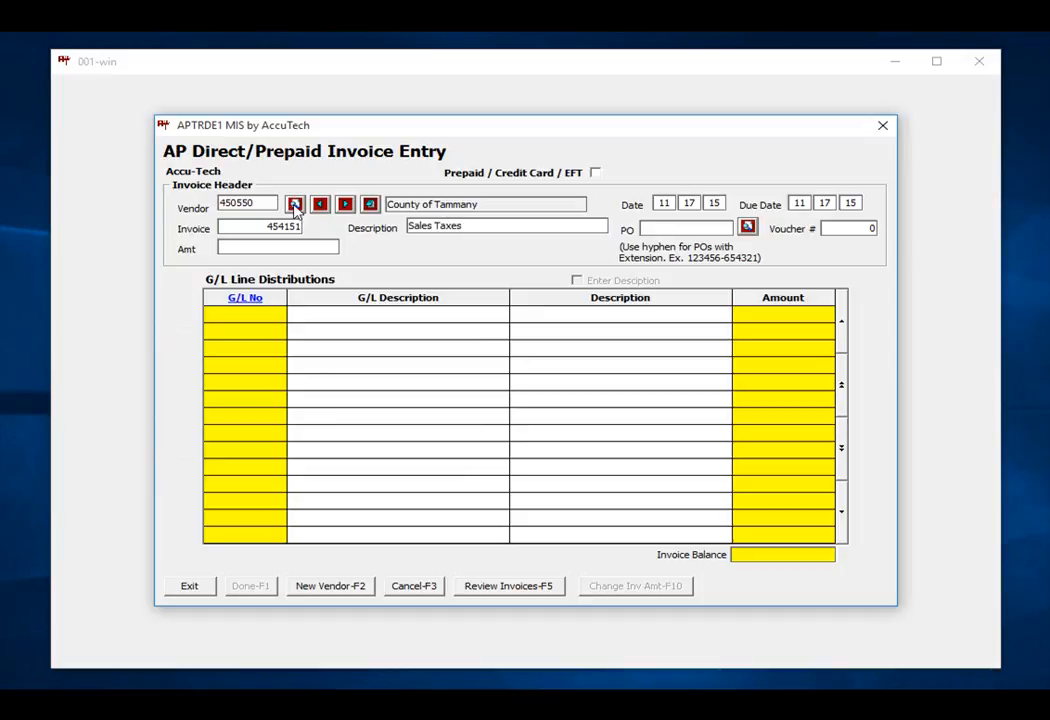
# - Set the invoice amount to 22.16, accept the default G/L distribution, and complete the invoice without a discount
pyautogui.click(286, 246)
pyautogui.write('22.16')
pyautogui.press('Return')
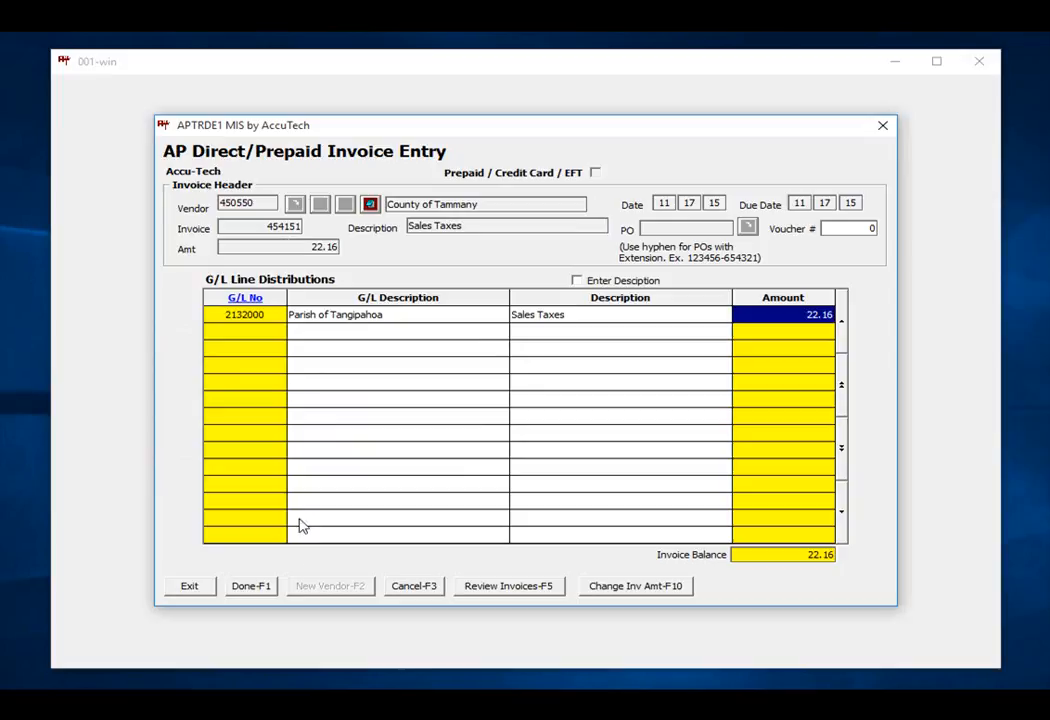
pyautogui.click(266, 590)
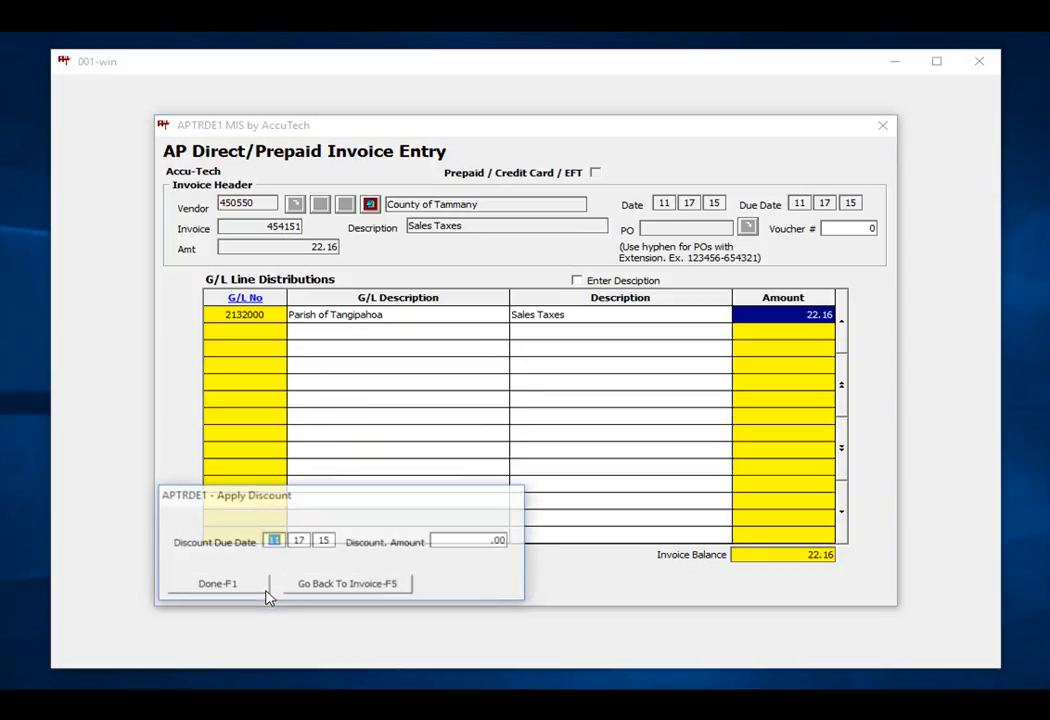
pyautogui.click(266, 591)
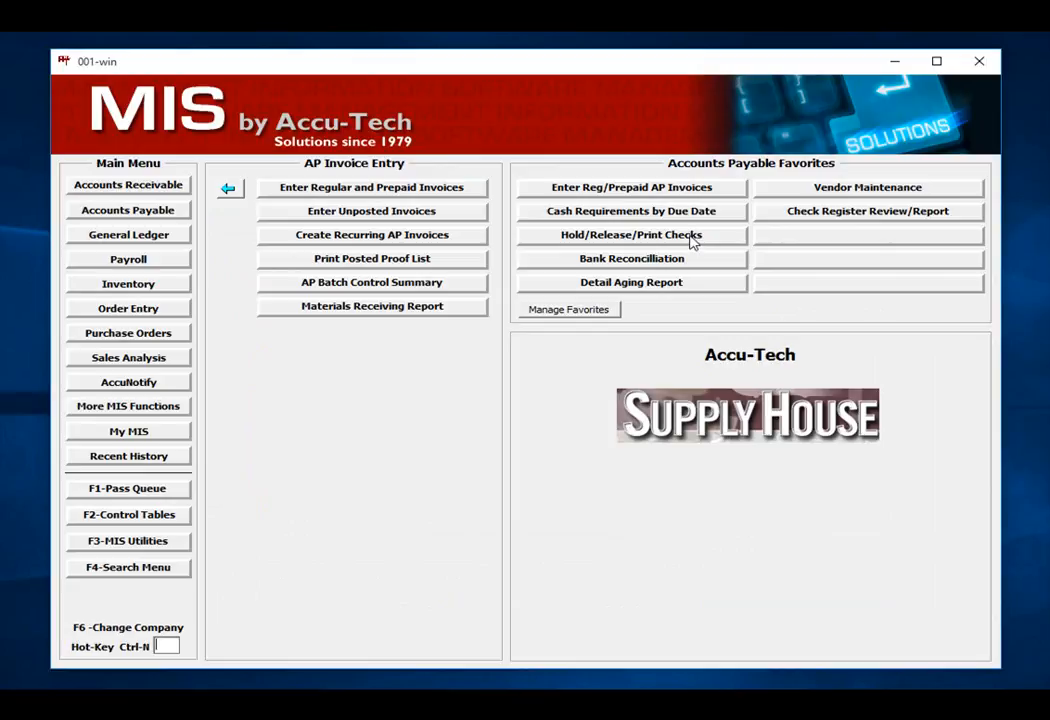
# - In A/P Hold/Release, show ACH checks only and release the County of Tammany and W Fel Sch Board Sales Tx Dept invoices
pyautogui.click(692, 238)
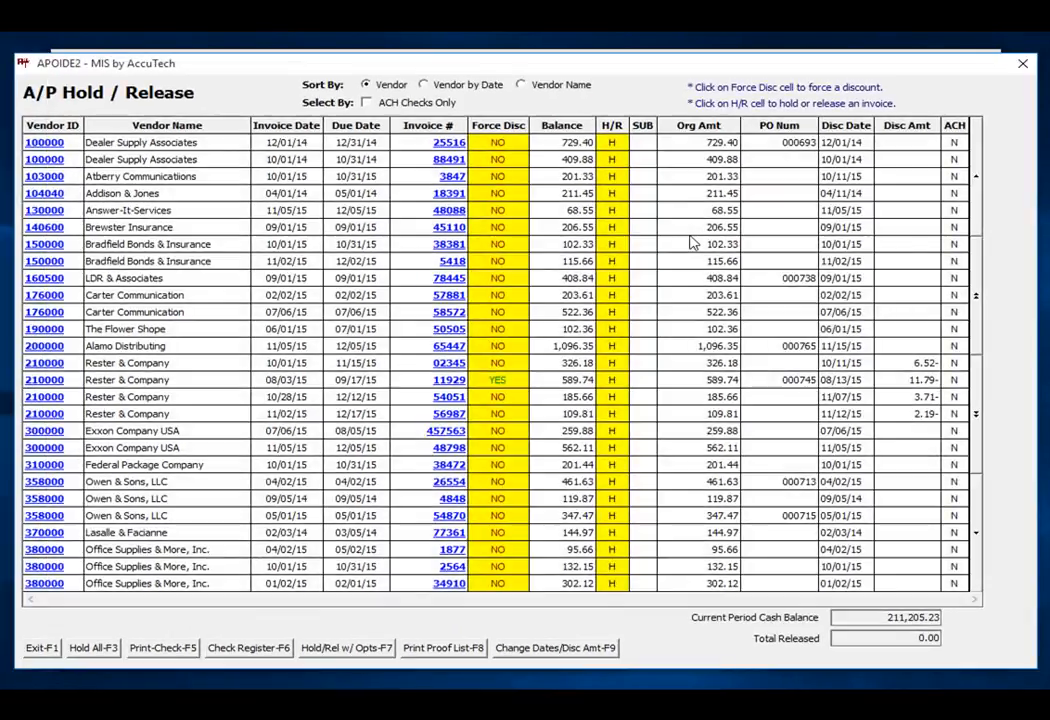
pyautogui.click(366, 104)
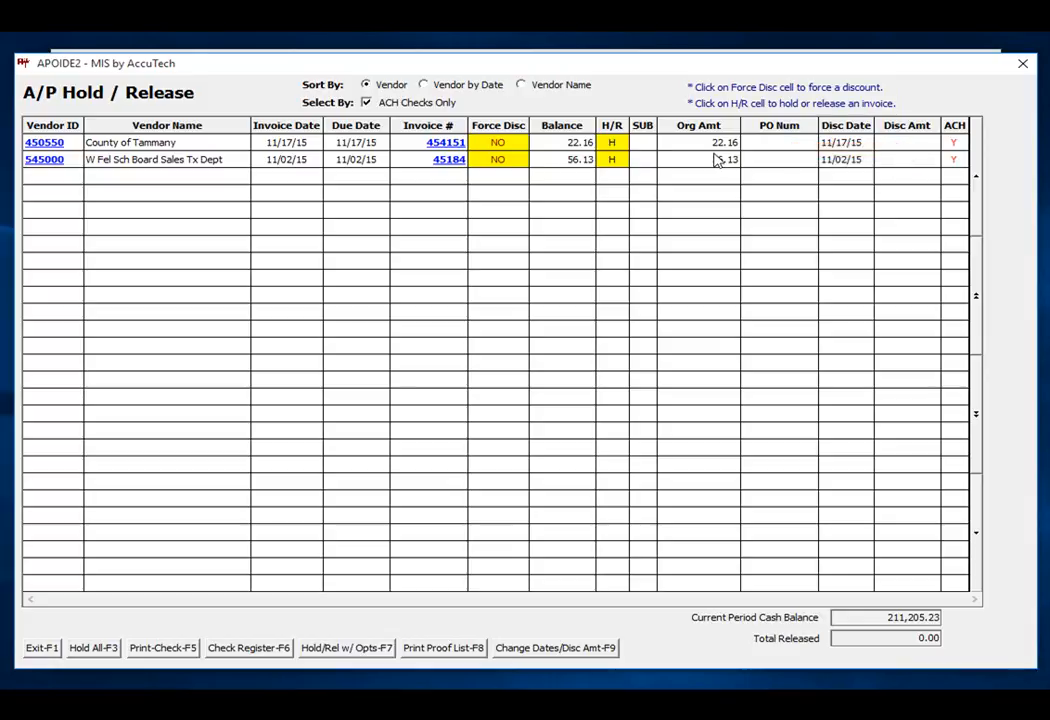
pyautogui.click(612, 144)
pyautogui.click(617, 160)
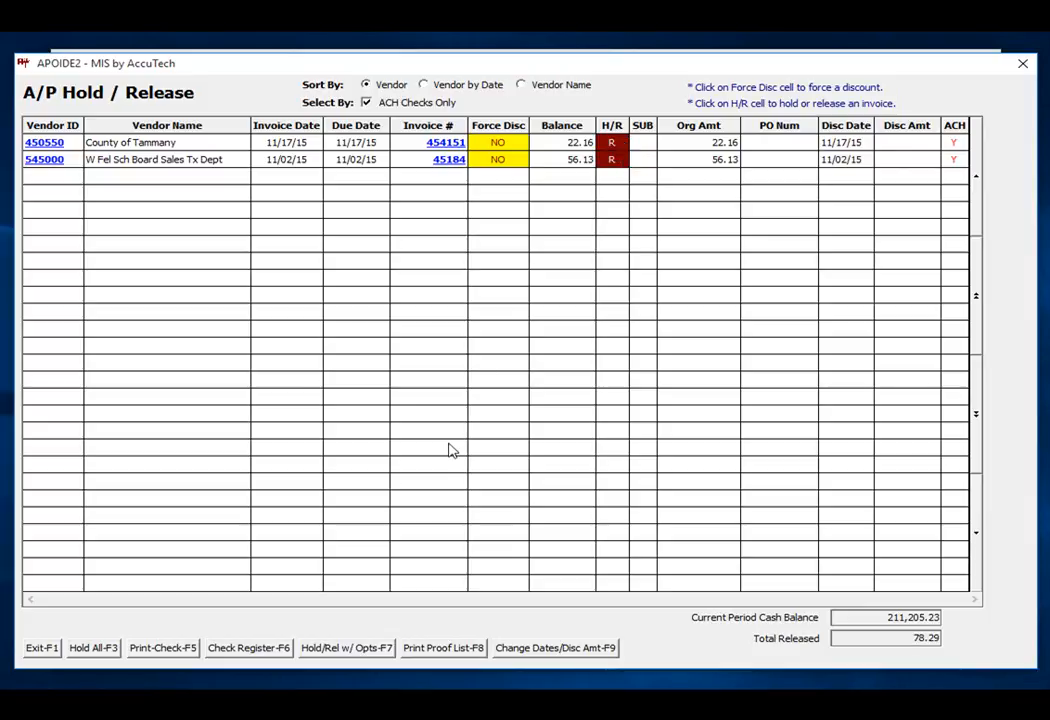
# - Set up a check print for ACH checks dated 11/17/15, with no manually prepared checks
pyautogui.click(173, 650)
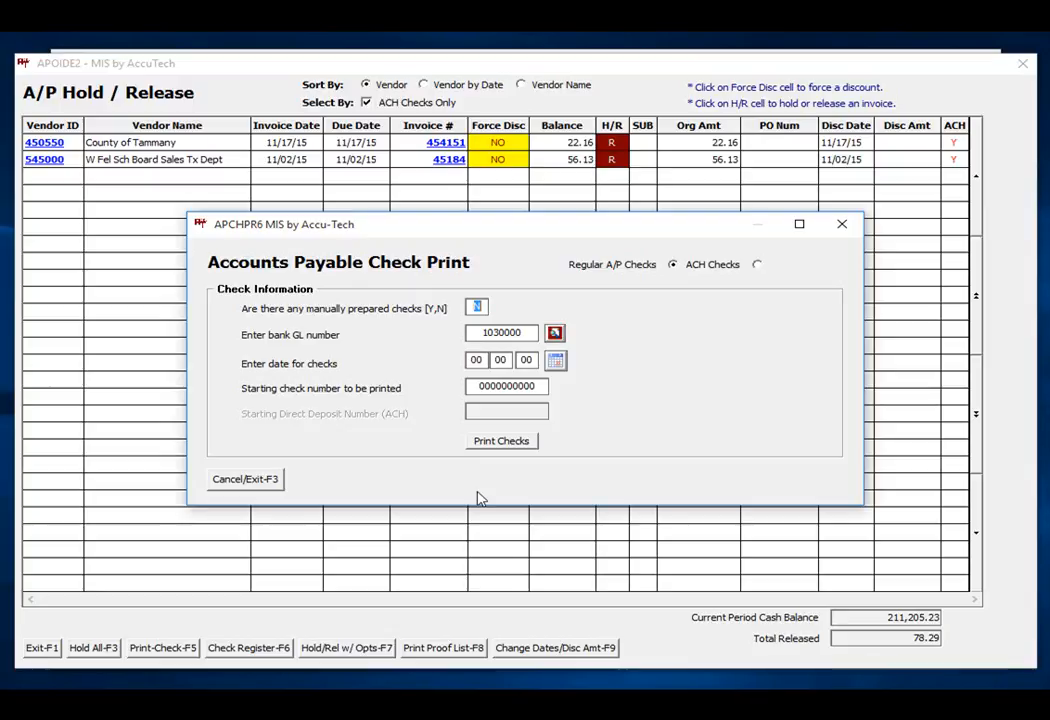
pyautogui.click(757, 266)
pyautogui.press('Return')
pyautogui.write('11 17 ')
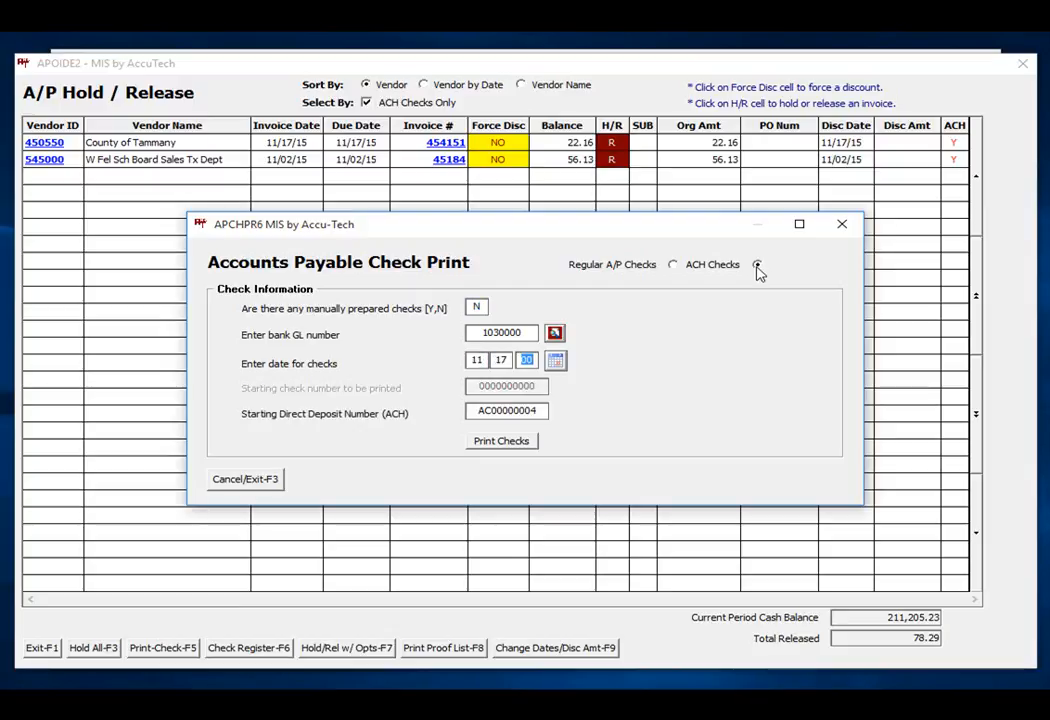
pyautogui.write('15')
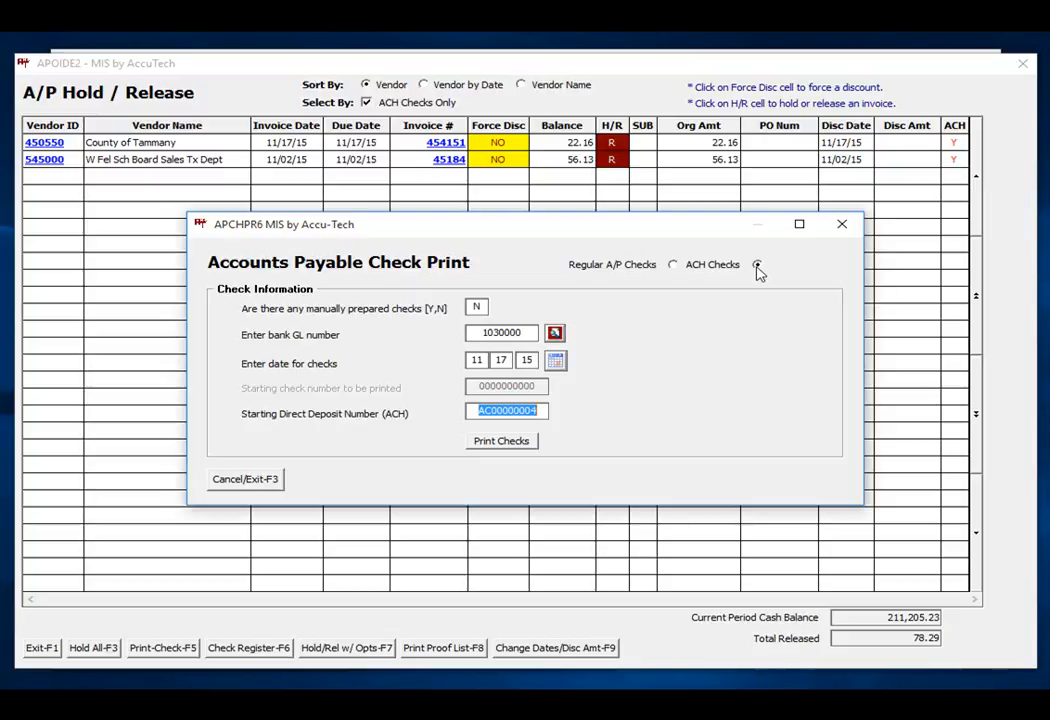
# - Print the ACH checks, complete the check run with the cash disbursements report, and leave A/P Hold/Release
pyautogui.click(517, 443)
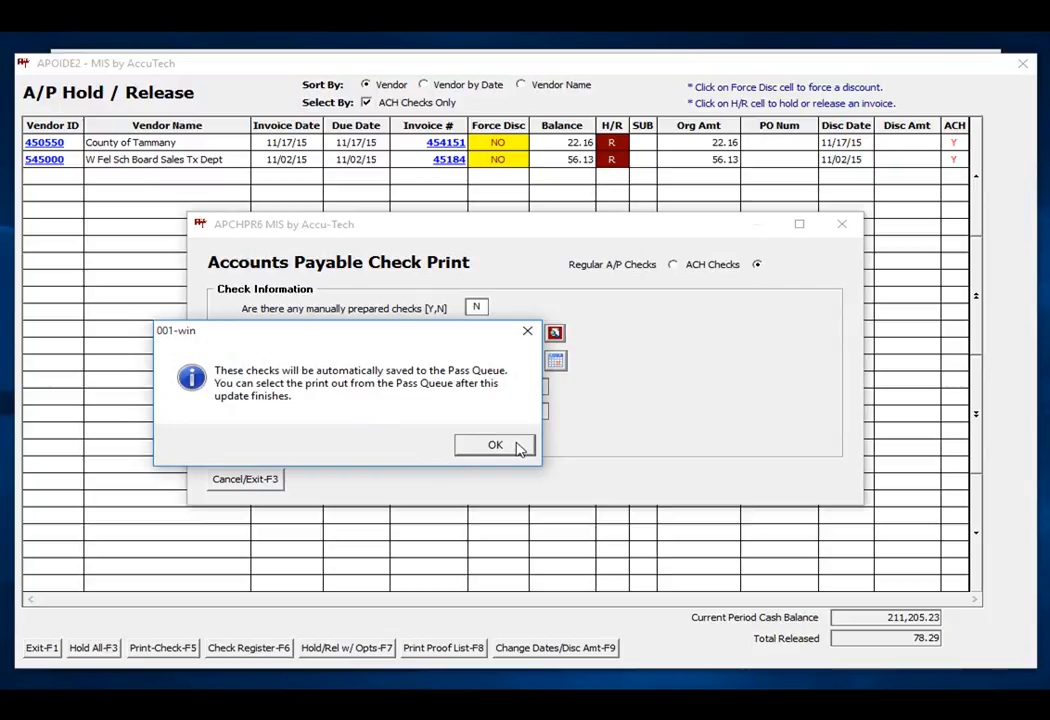
pyautogui.click(495, 444)
pyautogui.click(517, 445)
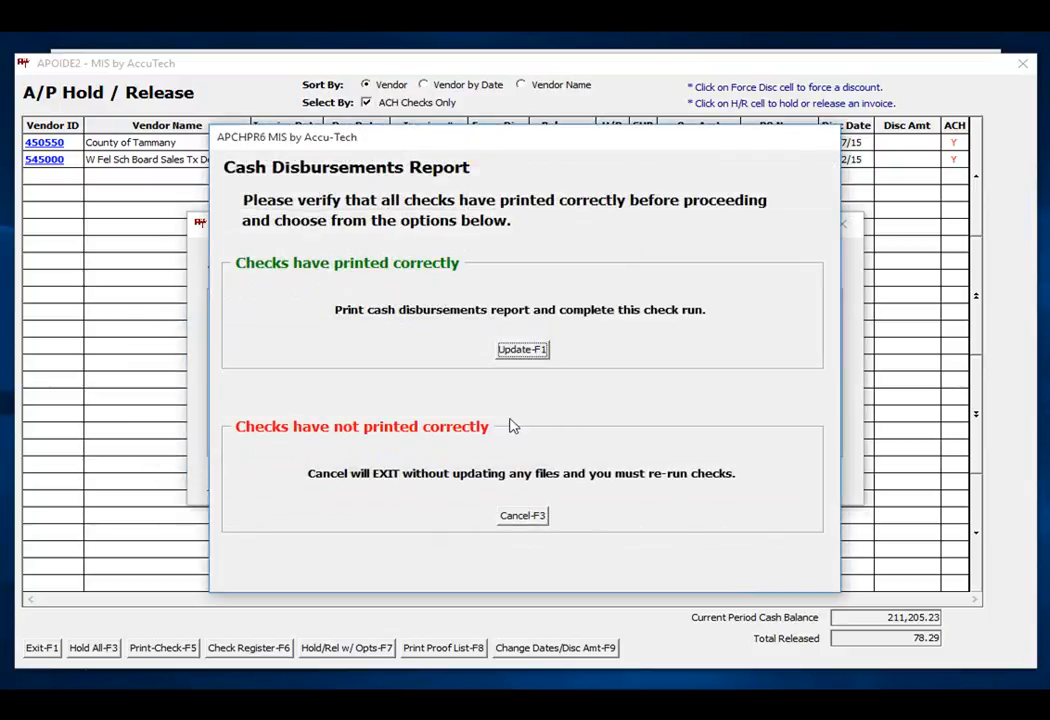
pyautogui.click(527, 354)
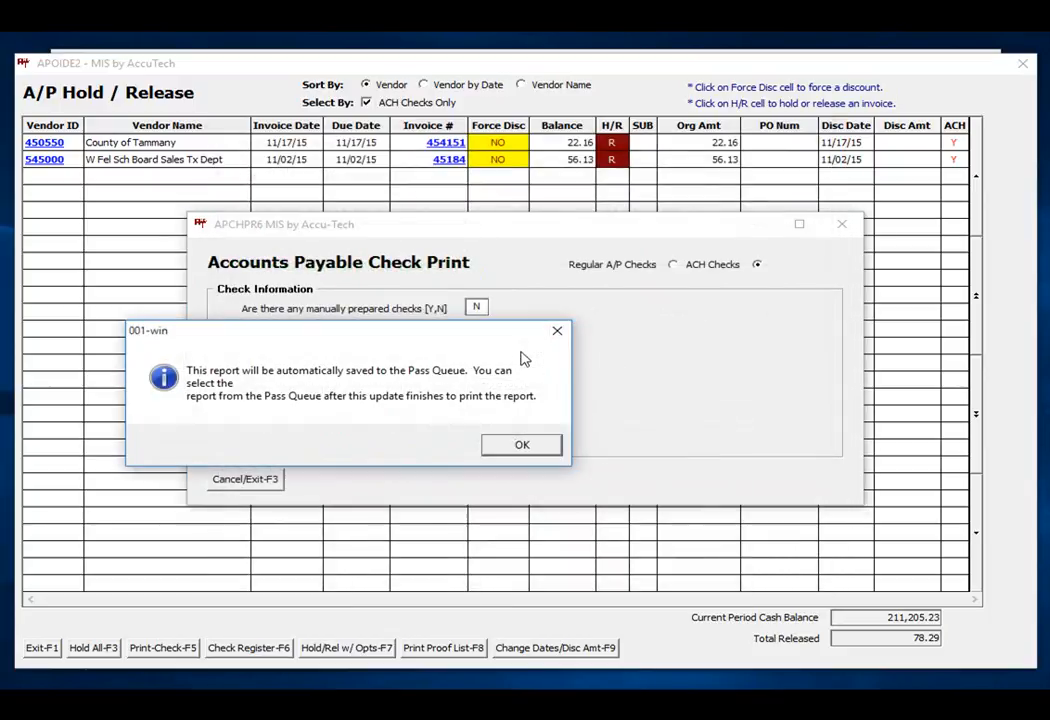
pyautogui.click(530, 443)
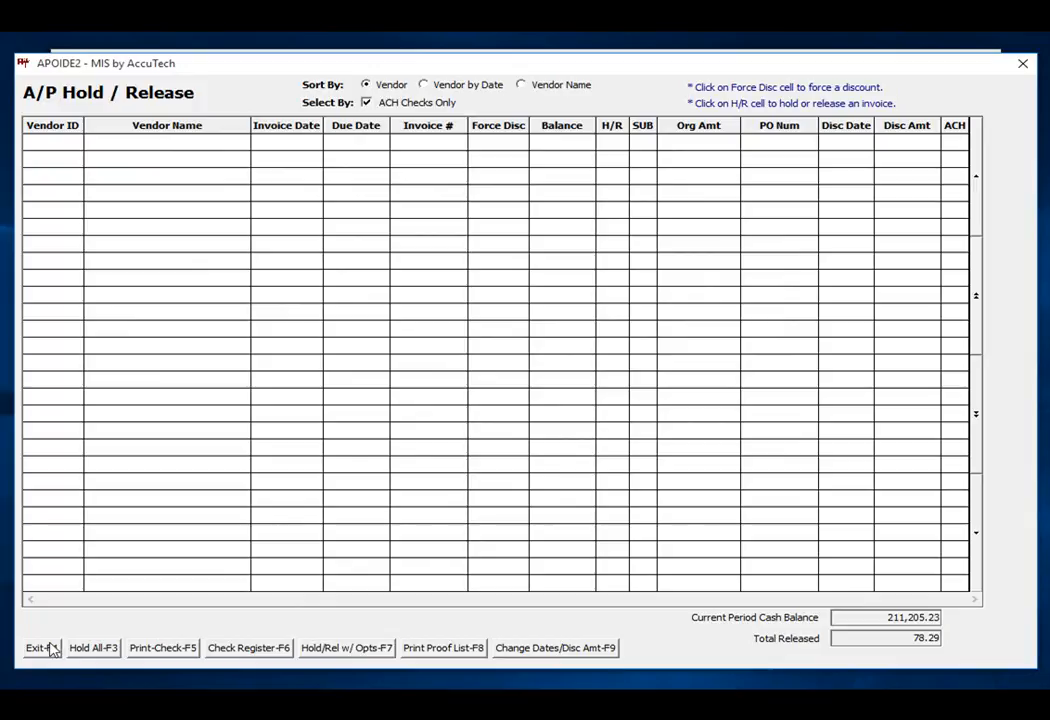
pyautogui.click(45, 648)
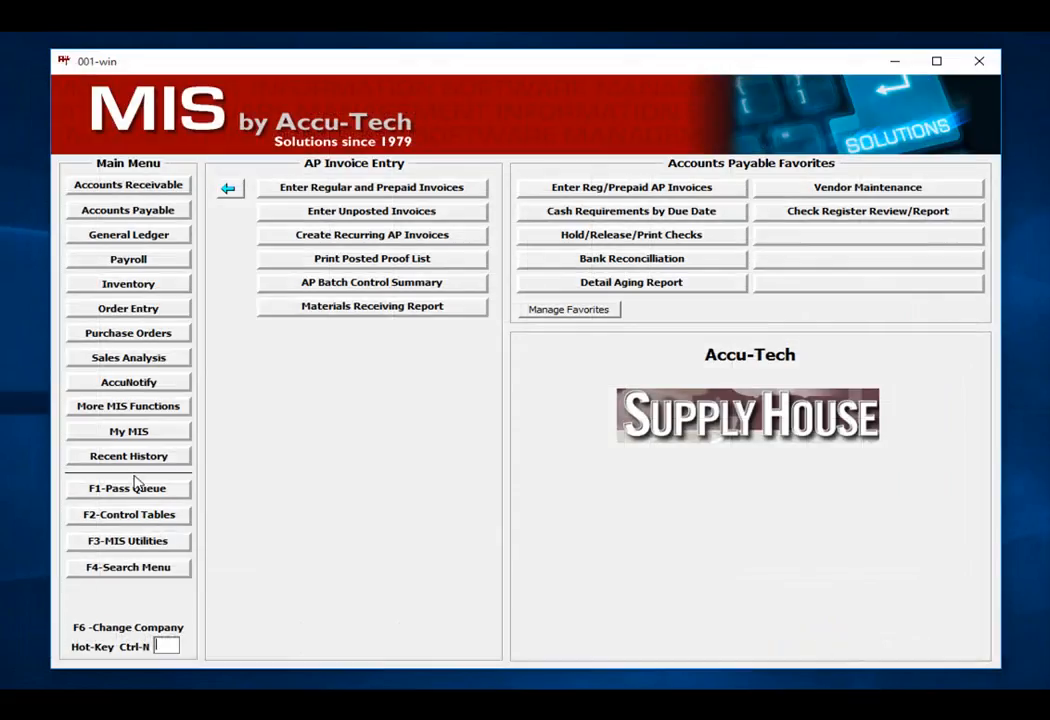
# - Review the direct deposit entries in the Pass Queue, and open the check register review for the ACH payments
pyautogui.click(137, 492)
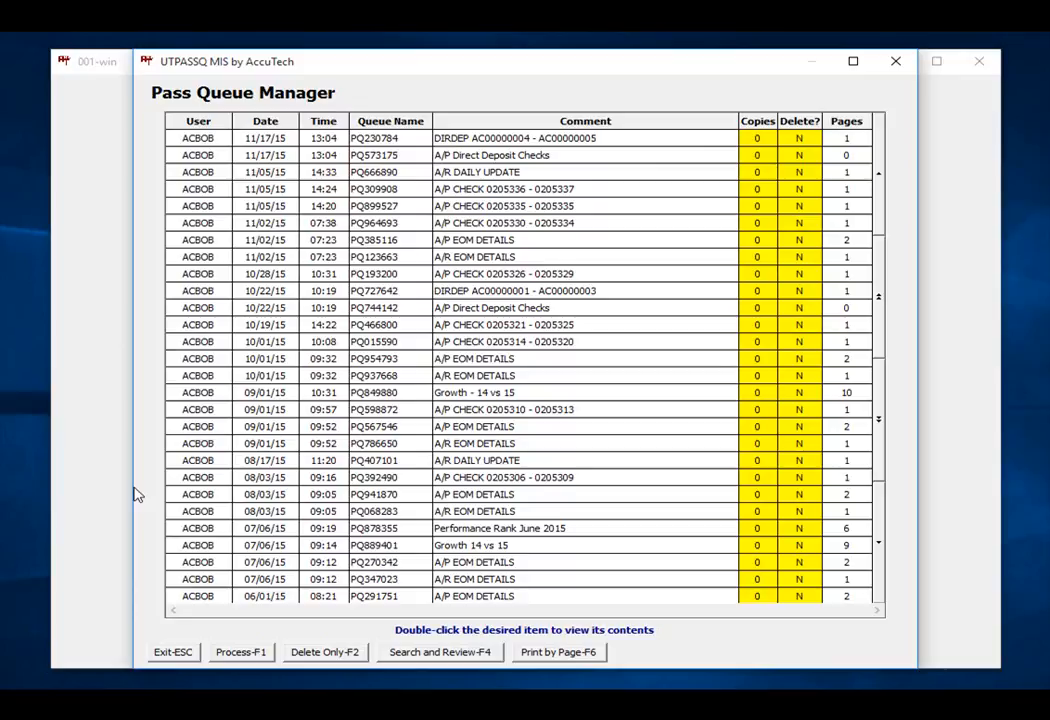
pyautogui.click(174, 652)
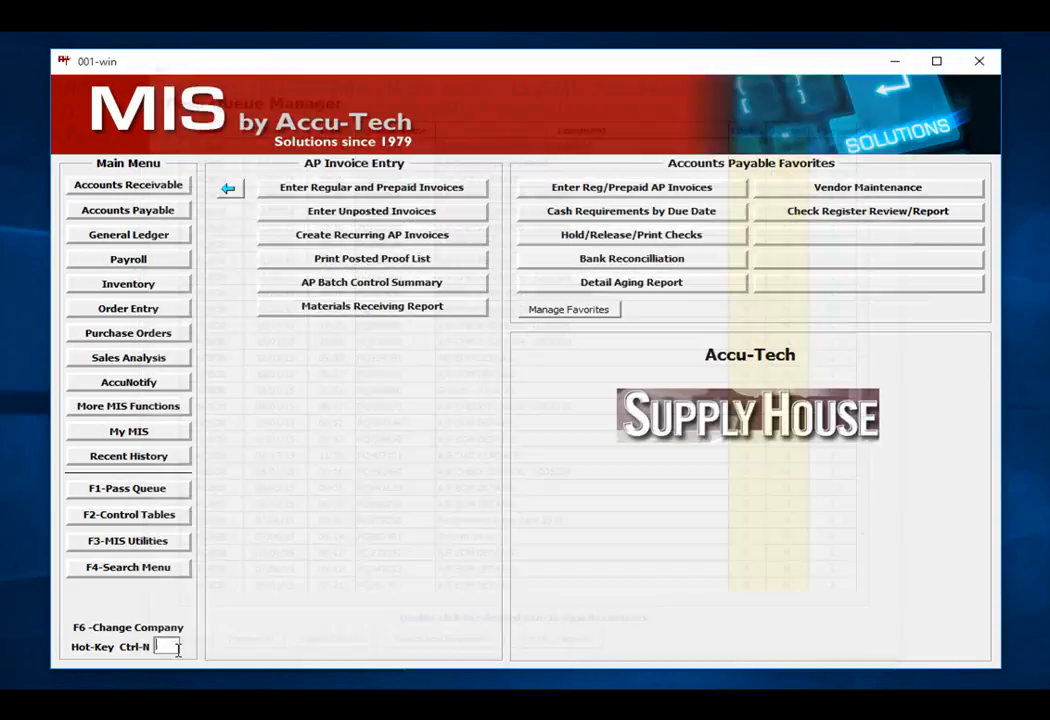
pyautogui.click(821, 214)
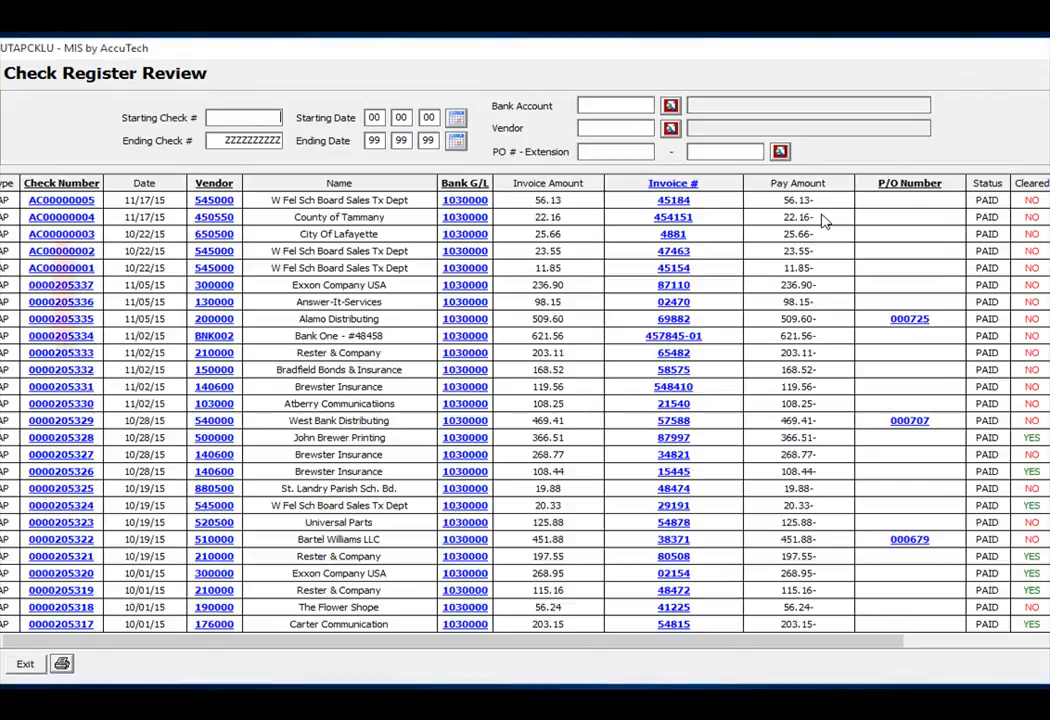